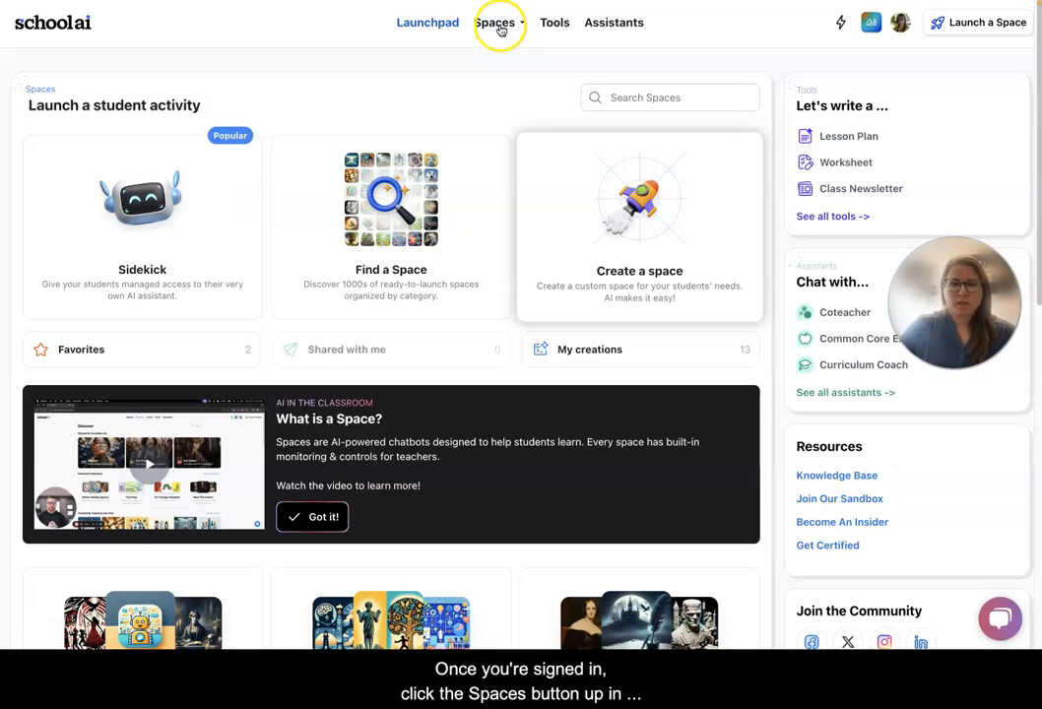
Open the Space Creator to build a new custom space.
{"action": "left_click", "coordinate": [499, 30]}
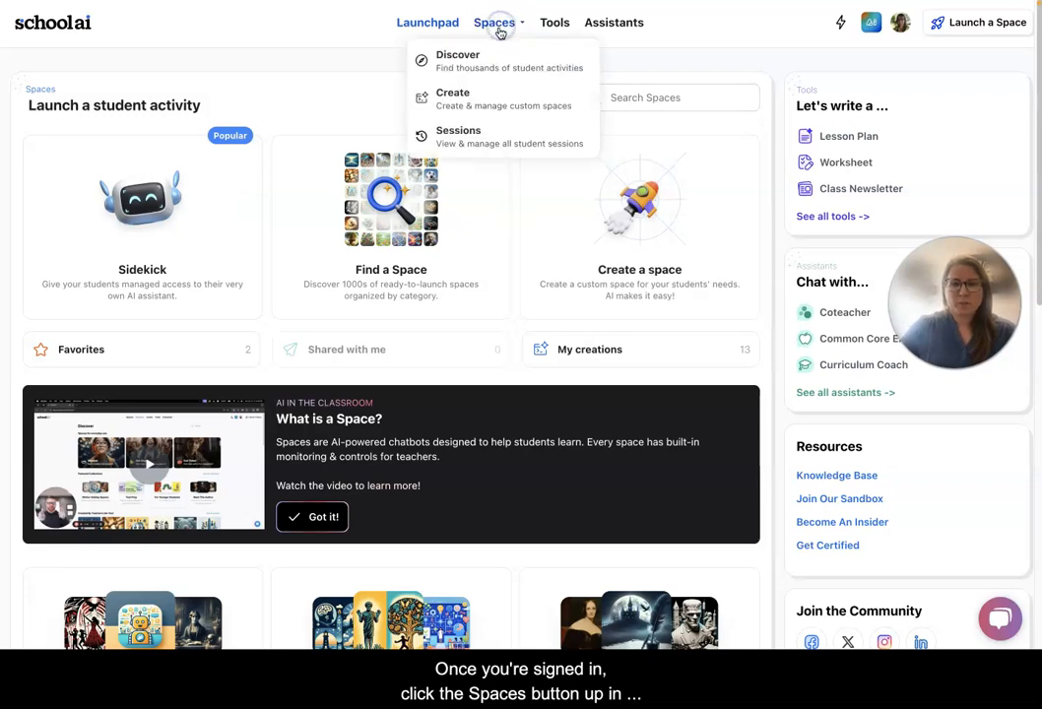
{"action": "left_click", "coordinate": [477, 104]}
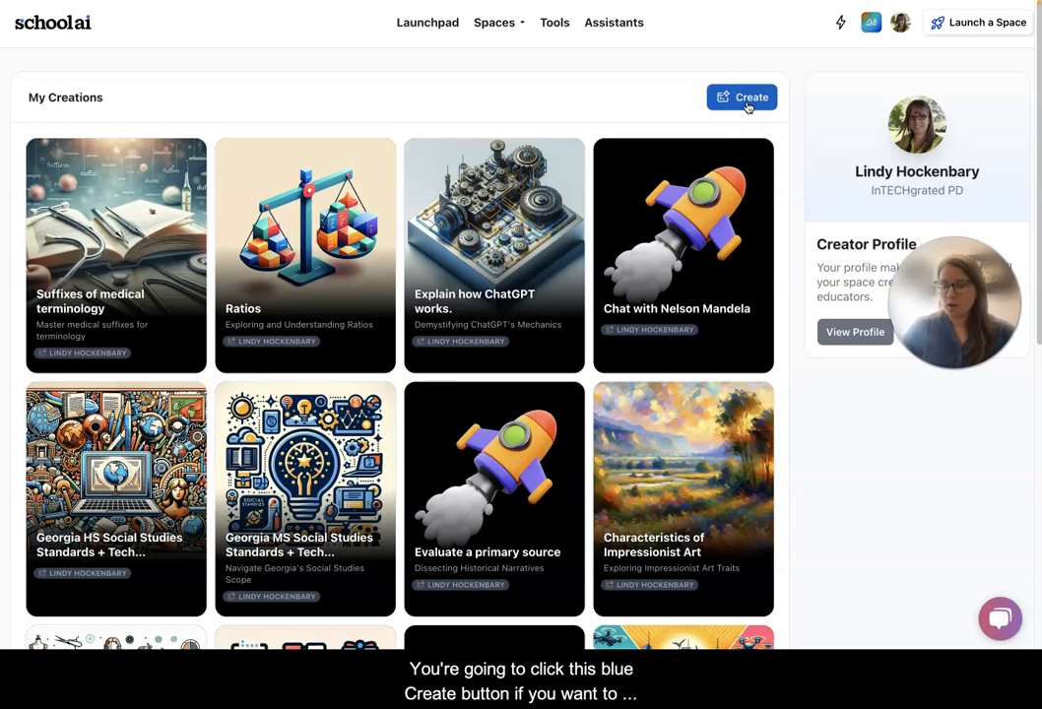
{"action": "left_click", "coordinate": [745, 99]}
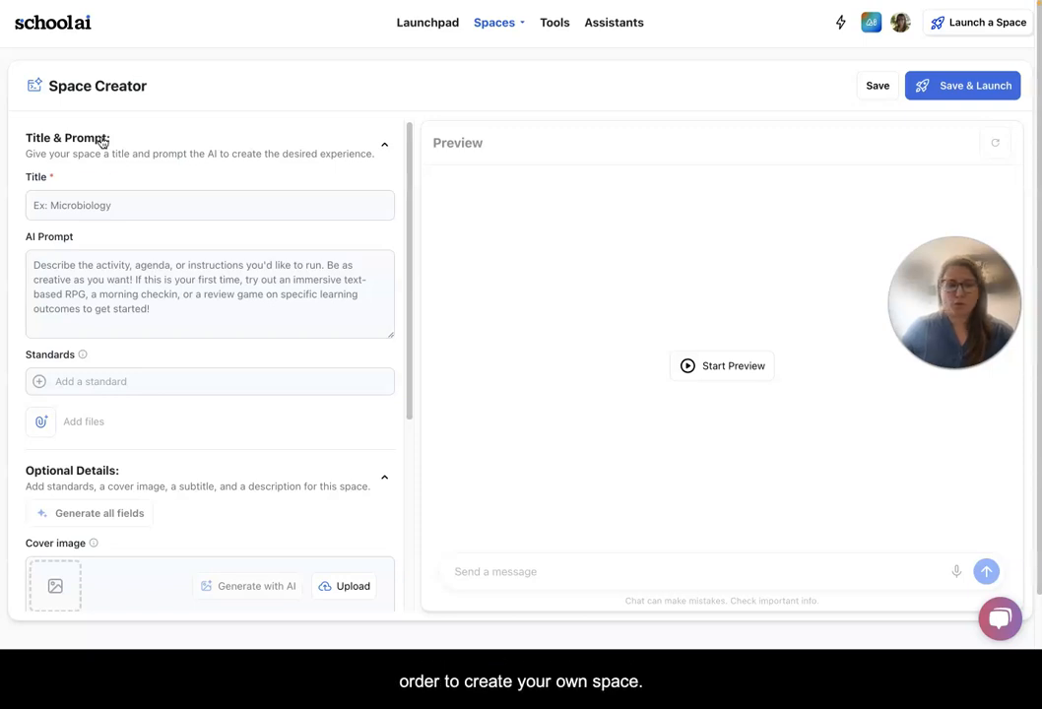
Title the space Impressionist Art.
{"action": "left_click", "coordinate": [86, 209]}
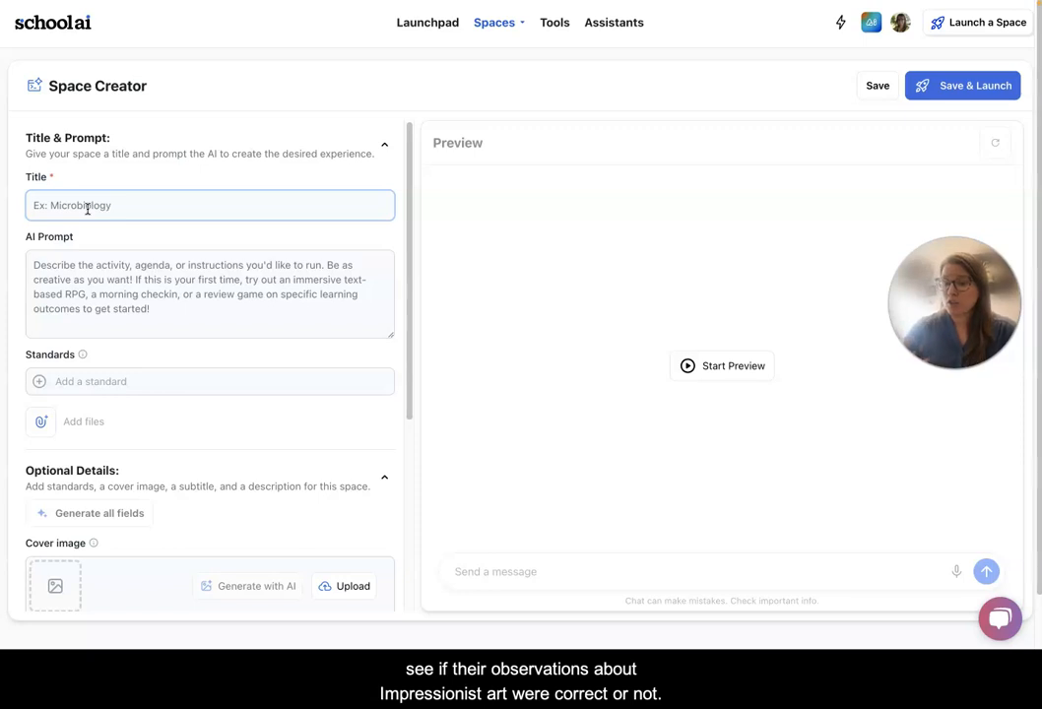
{"action": "type", "text": "Impre"}
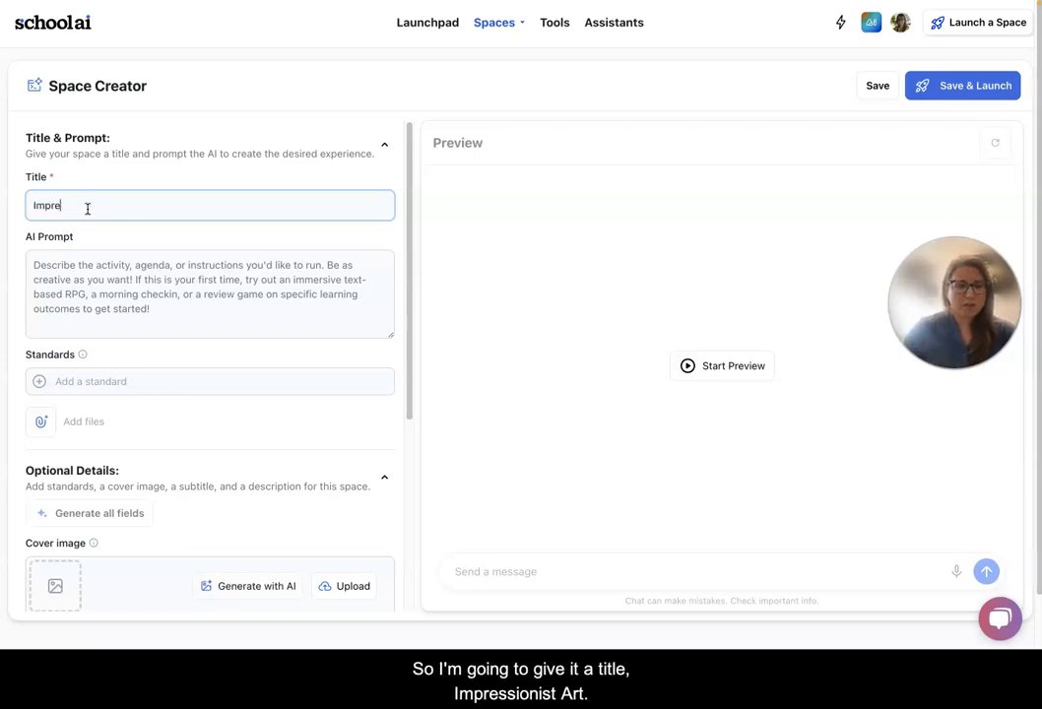
{"action": "type", "text": "ssionist Art"}
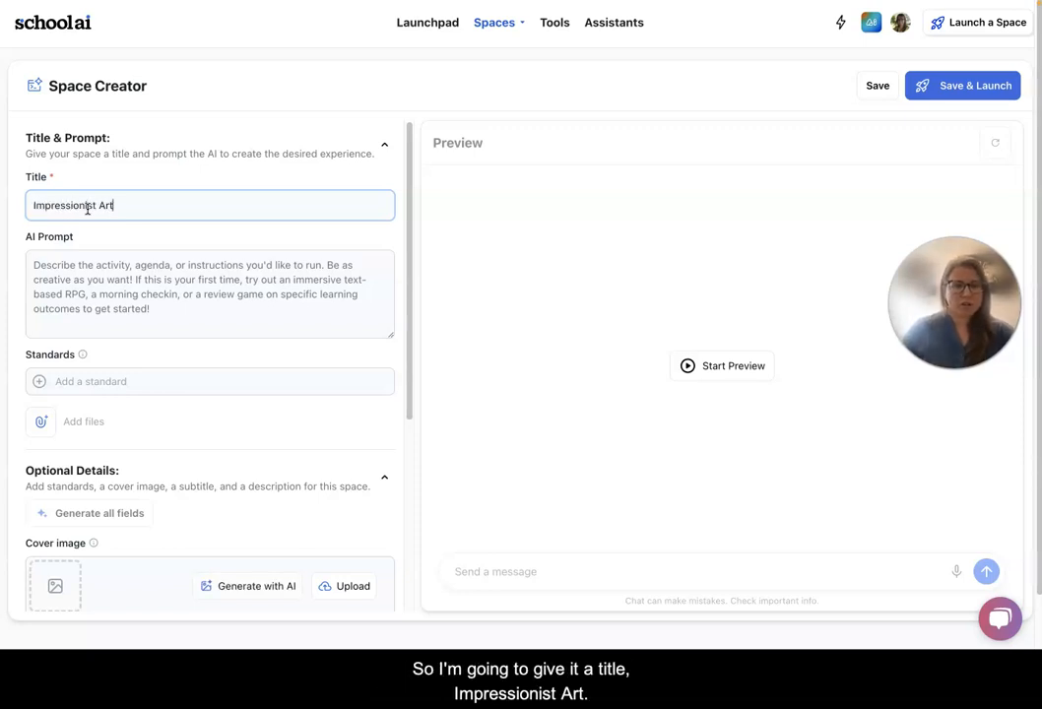
{"action": "left_click", "coordinate": [107, 273]}
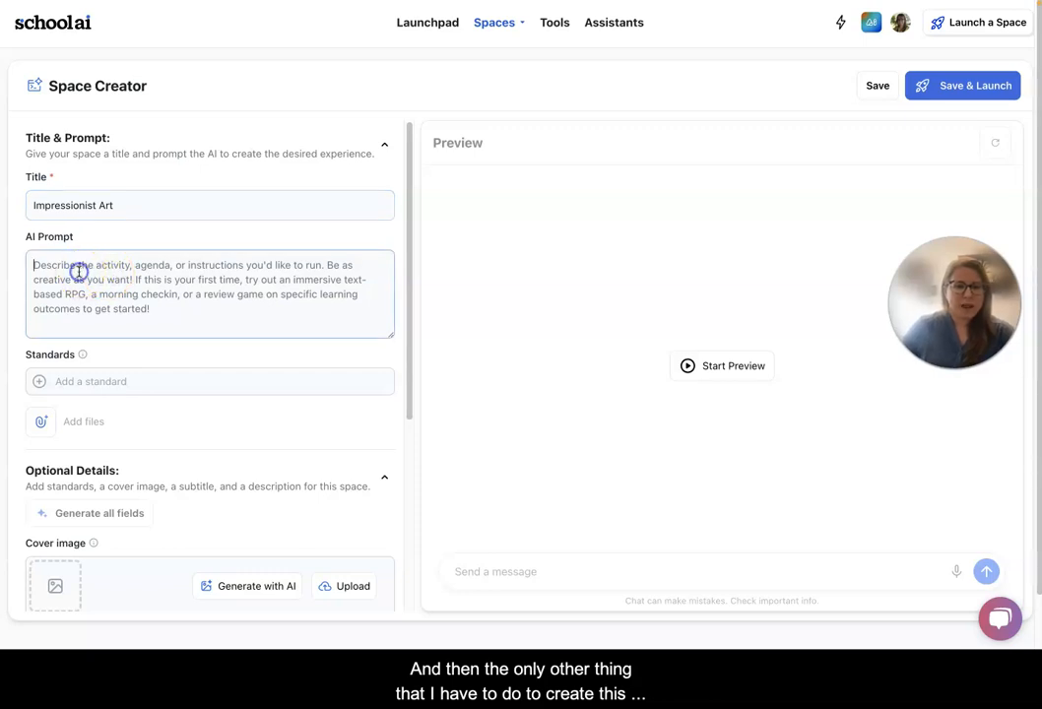
{"action": "left_click", "coordinate": [86, 277]}
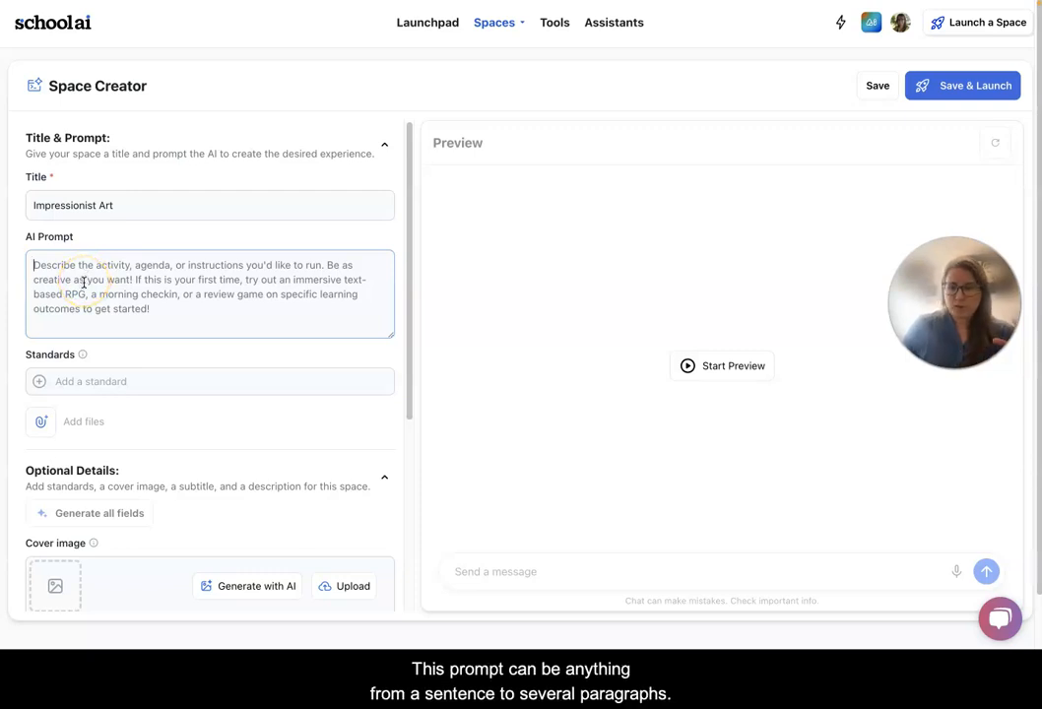
{"action": "left_click", "coordinate": [85, 290]}
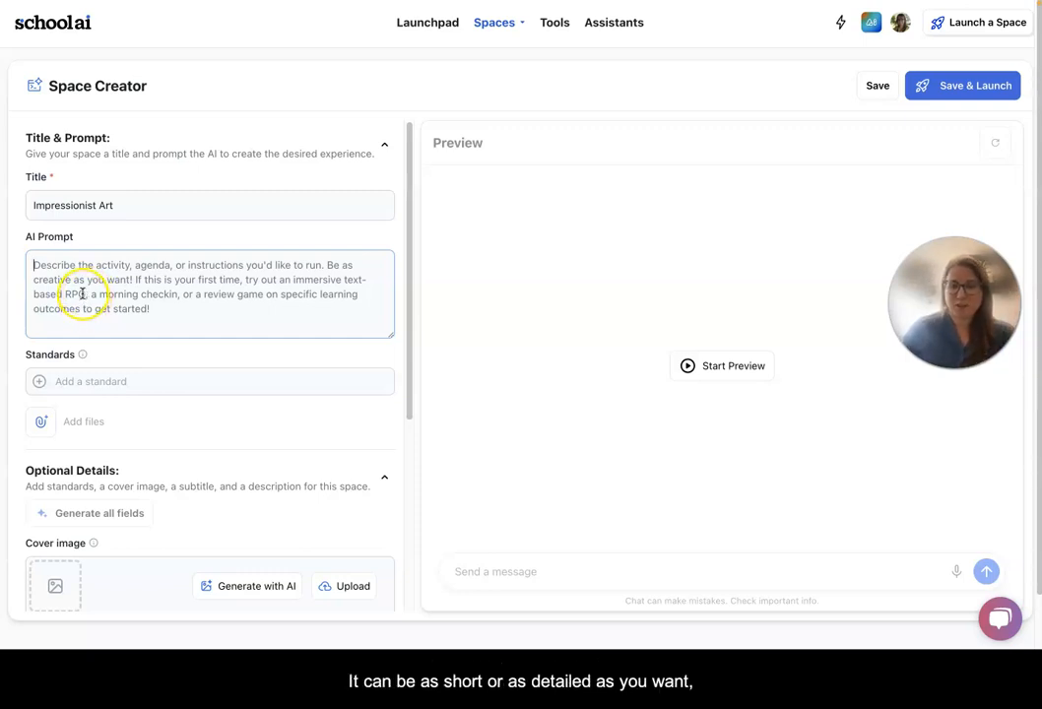
{"action": "left_click", "coordinate": [83, 292]}
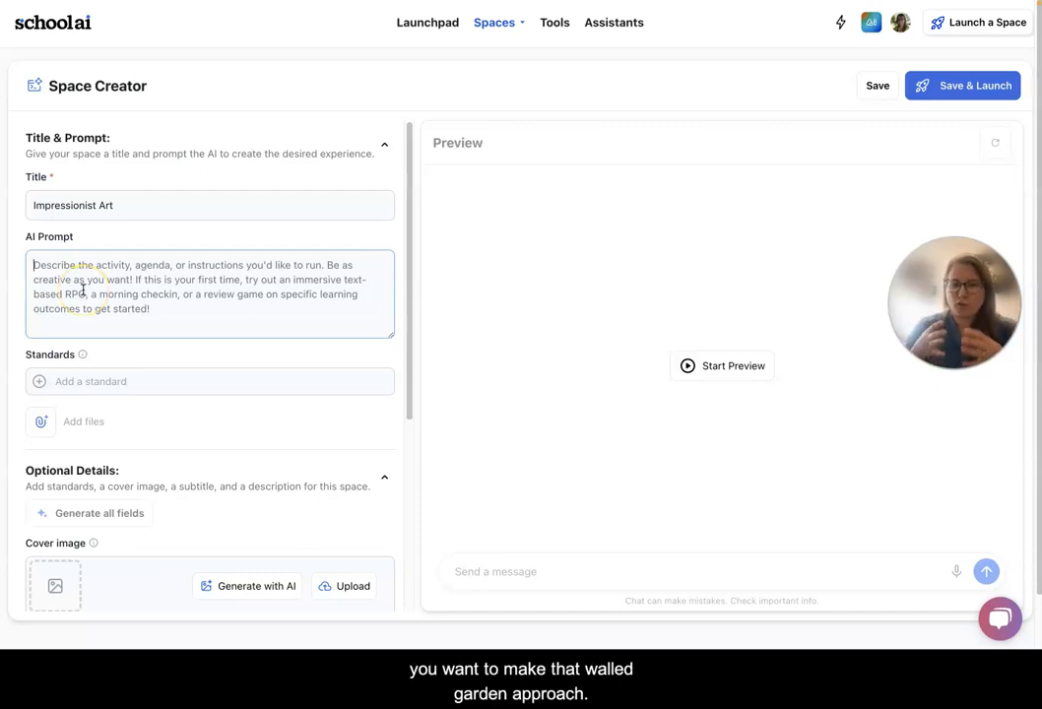
{"action": "left_click", "coordinate": [346, 529]}
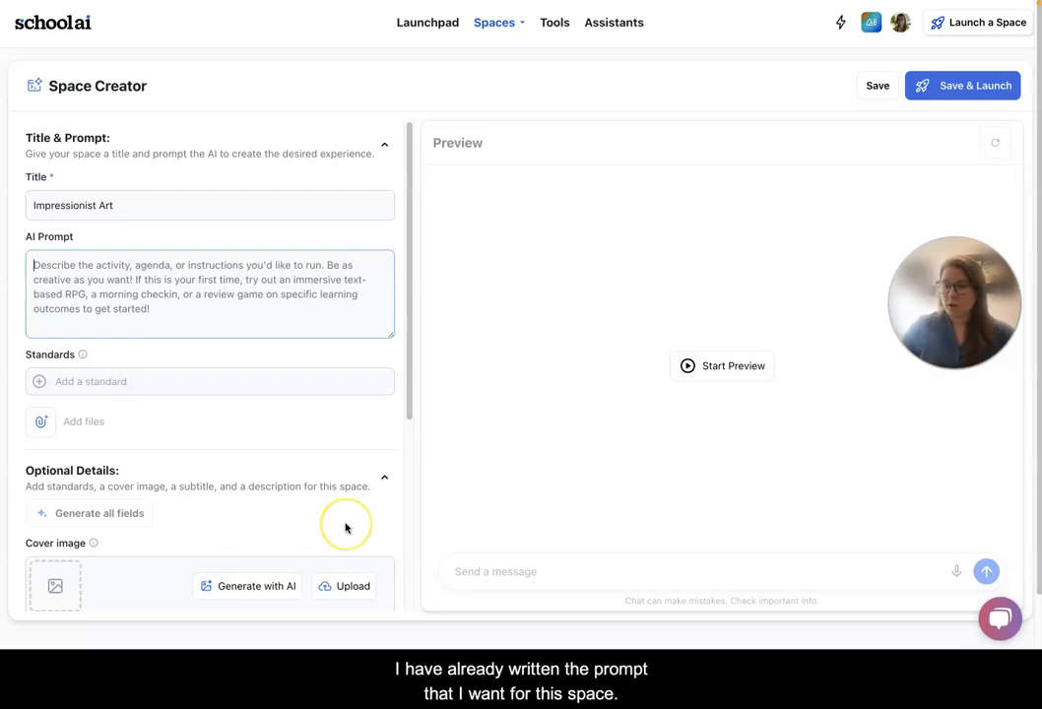
{"action": "left_click", "coordinate": [61, 283]}
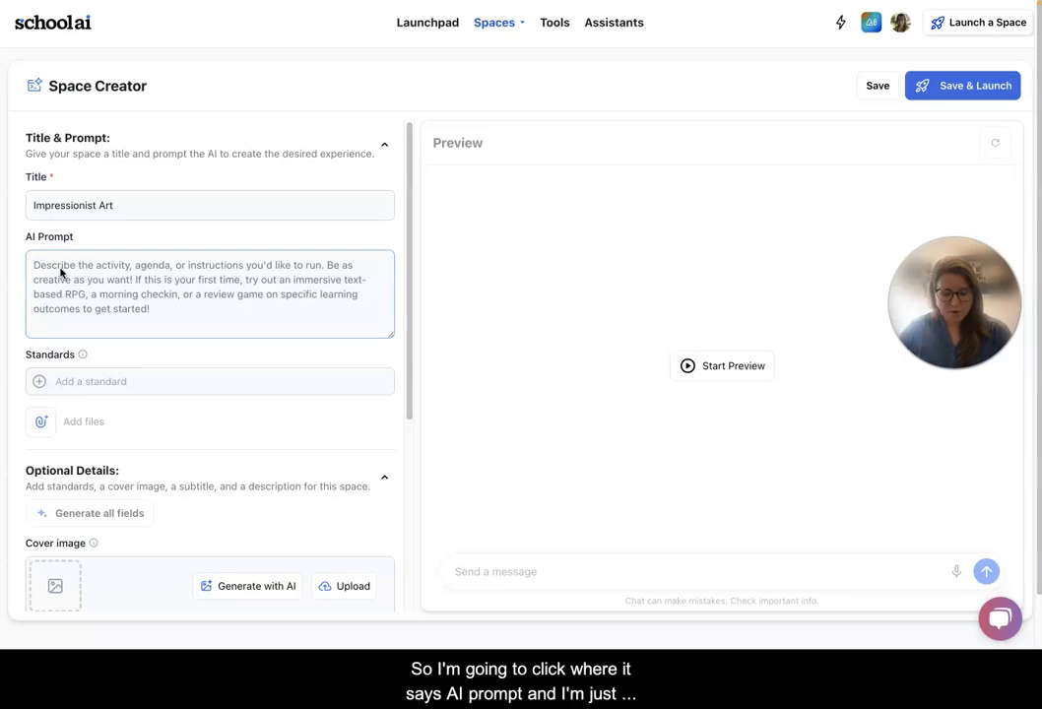
Paste the prepared prompt about identifying Impressionist art characteristics into the AI Prompt field and enlarge the field.
{"action": "left_click", "coordinate": [61, 274]}
{"action": "type", "text": "The goal is to help students learn the characteristics that identify art from the Impressionist movement. Start by asking them what they noticed from the Google Arts and Culture Impressionism collection. Then, guide them towards identifying the common characteristics. I don't want you to give them the answer outright but instead guide towards the answer and tell them if they are correct or incorrect. If they ask what paintings showcase the characteristics, also guide but don't give answers."}
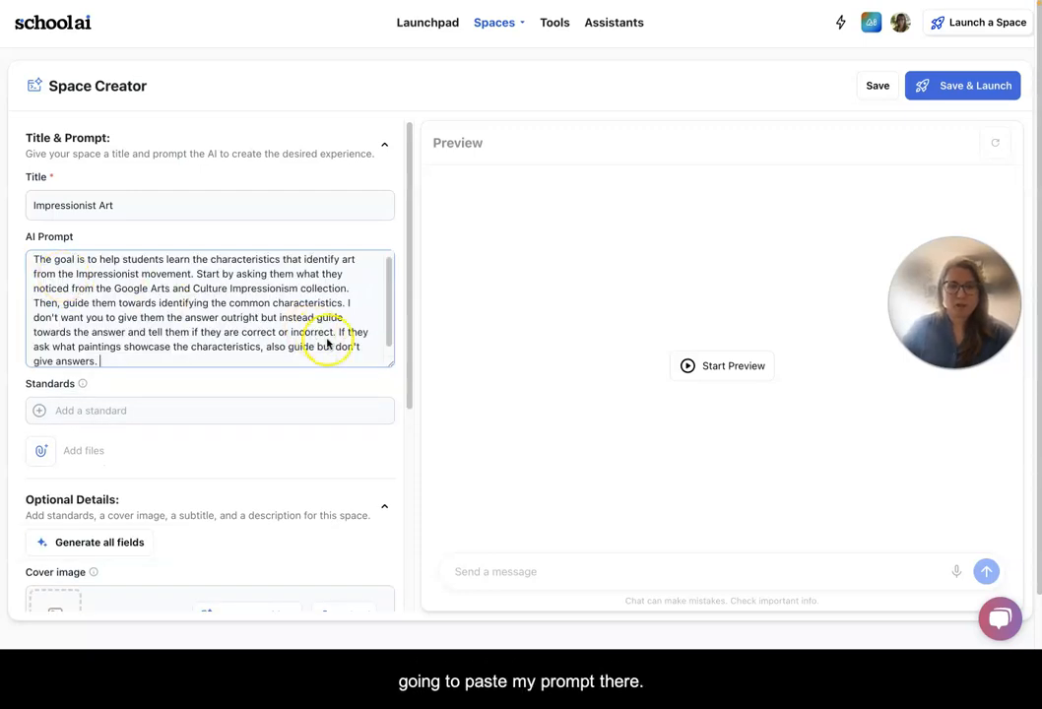
{"action": "left_click_drag", "start_coordinate": [391, 362], "coordinate": [393, 397]}
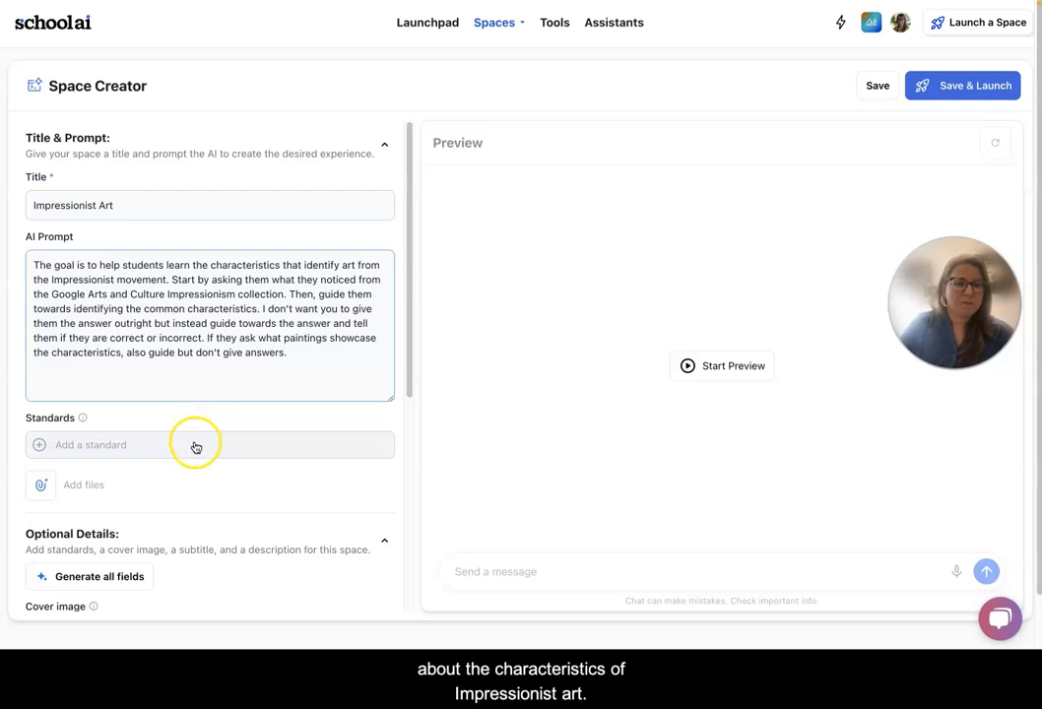
Generate all optional details of the space with AI.
{"action": "scroll", "coordinate": [195, 447], "scroll_direction": "down", "scroll_amount": 2}
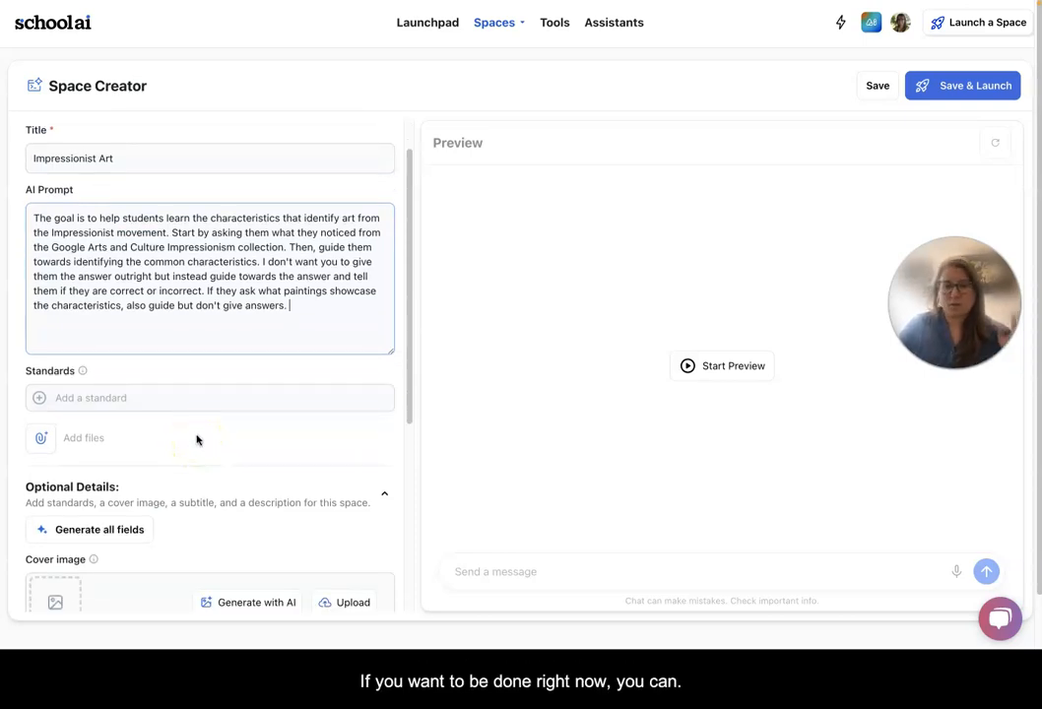
{"action": "scroll", "coordinate": [194, 429], "scroll_direction": "down", "scroll_amount": 1}
{"action": "scroll", "coordinate": [194, 429], "scroll_direction": "down", "scroll_amount": 3}
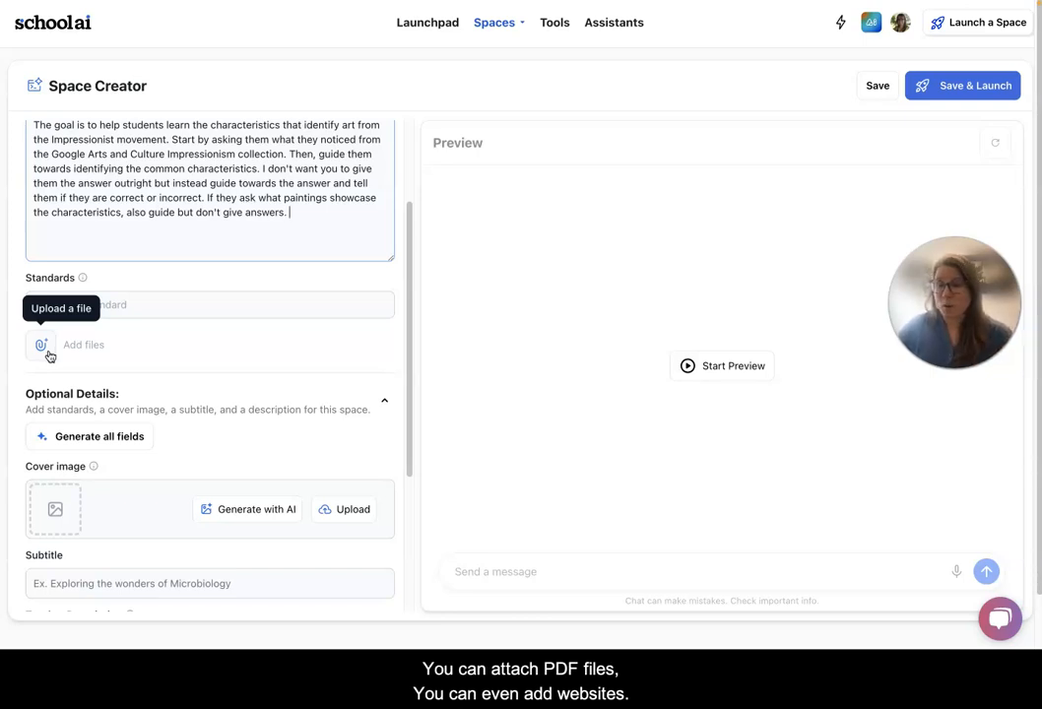
{"action": "scroll", "coordinate": [122, 395], "scroll_direction": "down", "scroll_amount": 3}
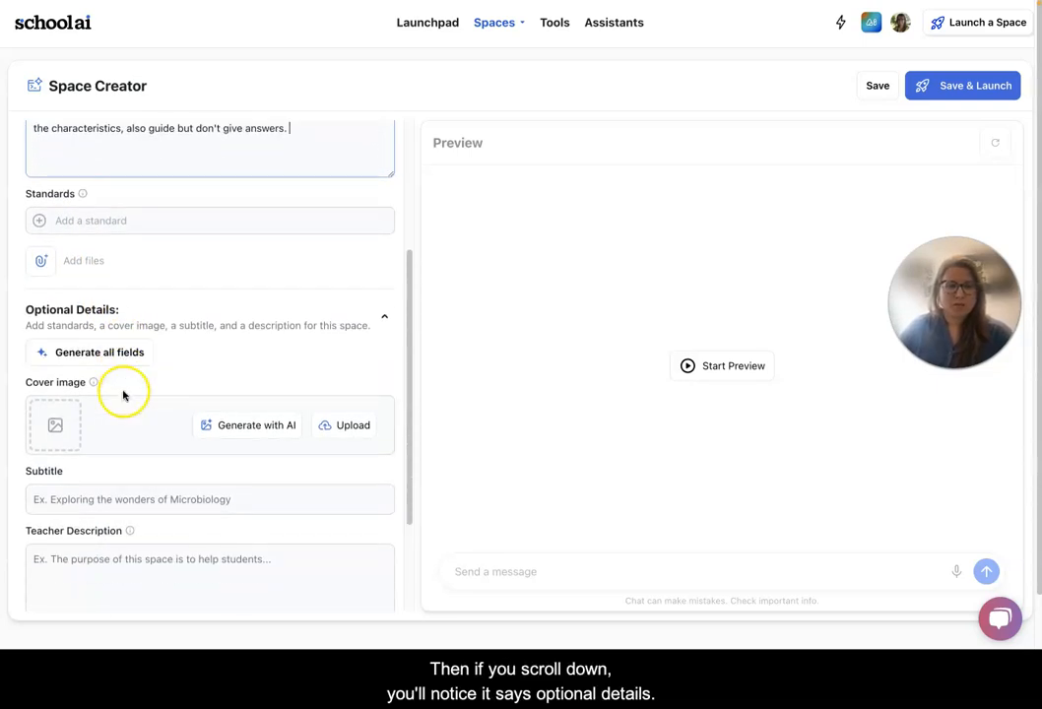
{"action": "scroll", "coordinate": [123, 397], "scroll_direction": "down", "scroll_amount": 1}
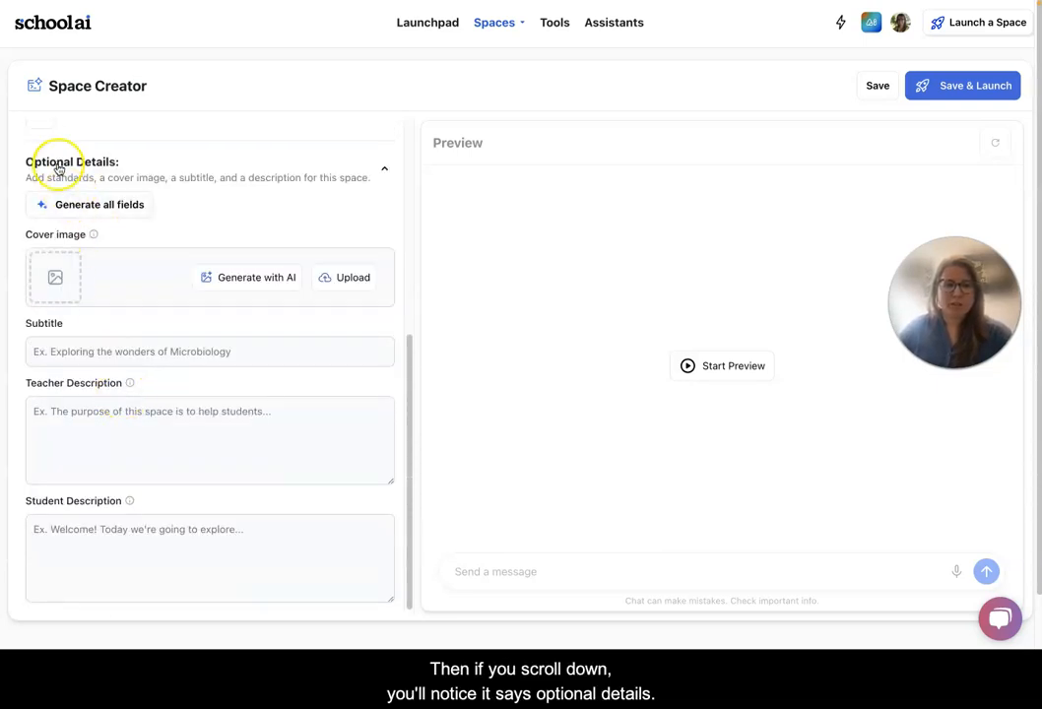
{"action": "left_click", "coordinate": [122, 205]}
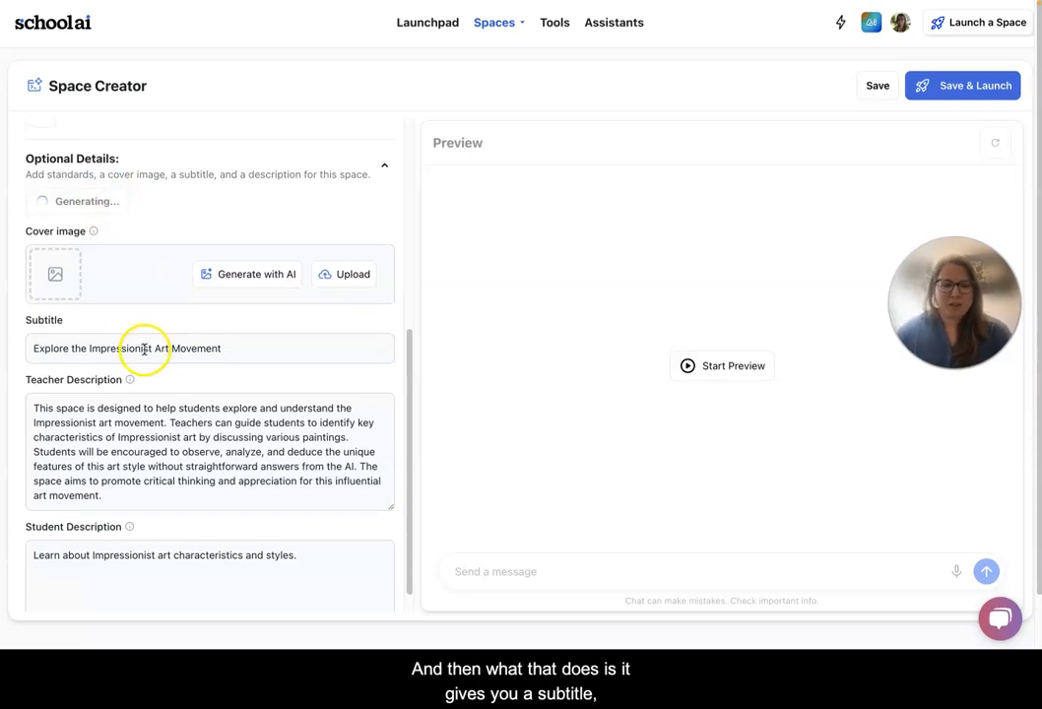
Regenerate the AI cover image for the space.
{"action": "scroll", "coordinate": [144, 347], "scroll_direction": "down", "scroll_amount": 1}
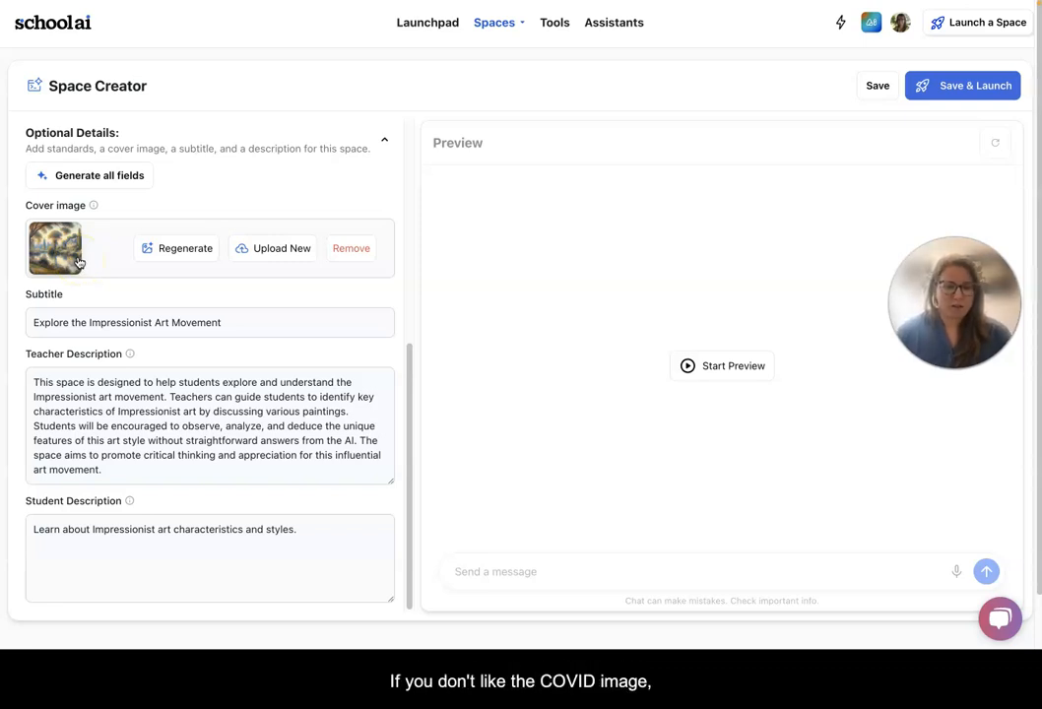
{"action": "left_click", "coordinate": [164, 249]}
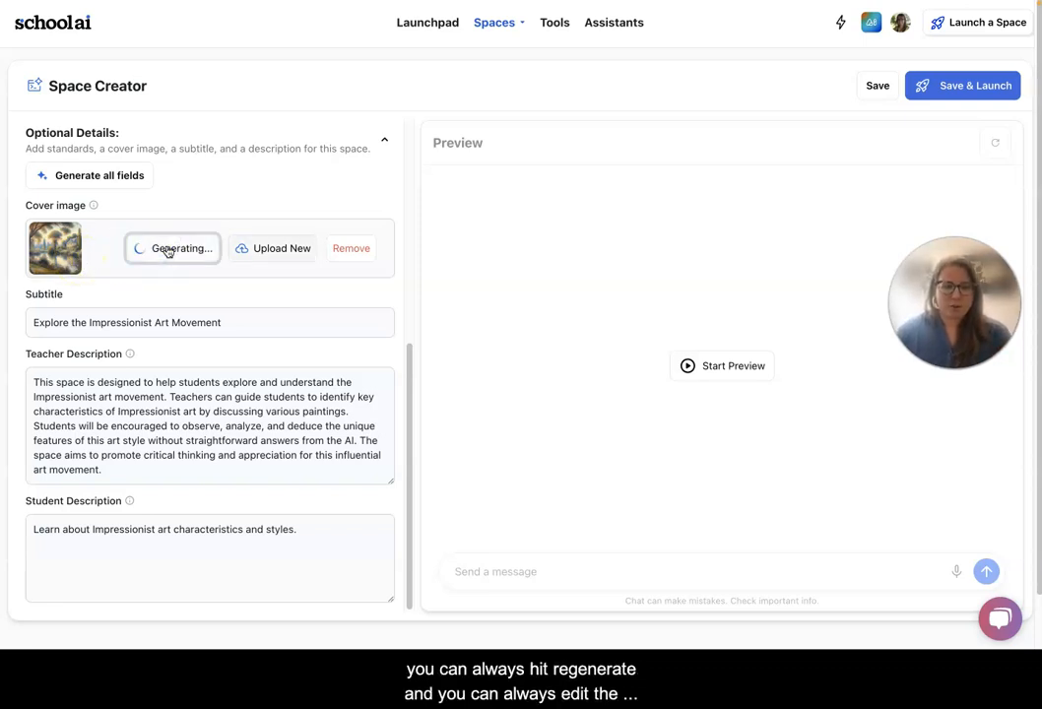
{"action": "left_click", "coordinate": [91, 383]}
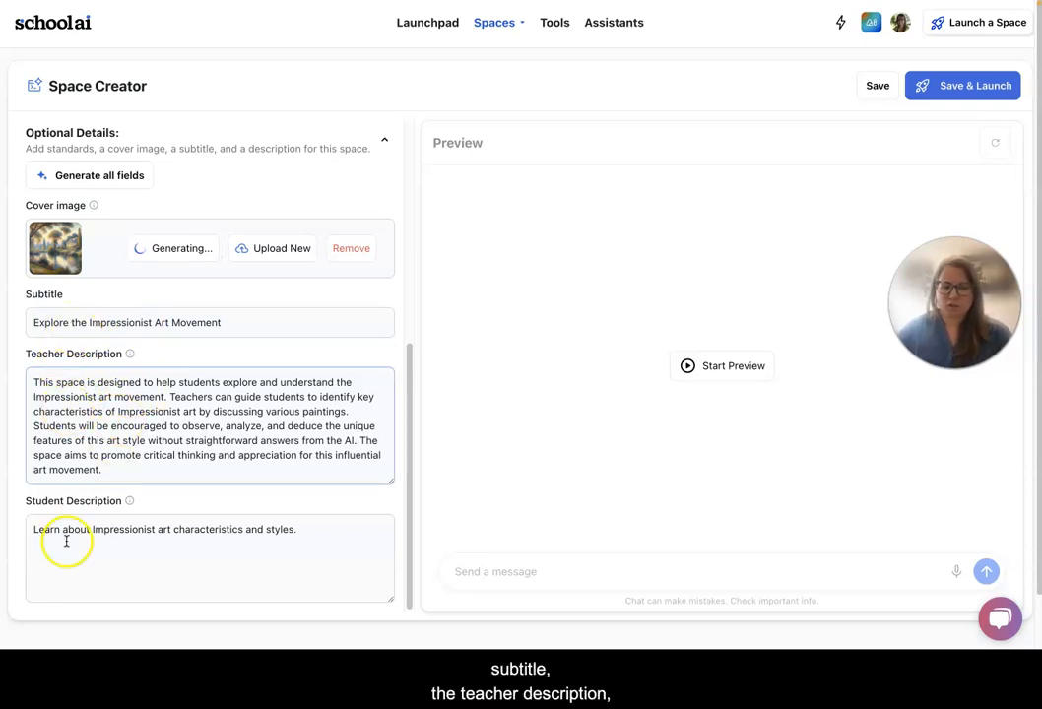
{"action": "scroll", "coordinate": [109, 535], "scroll_direction": "down", "scroll_amount": 1}
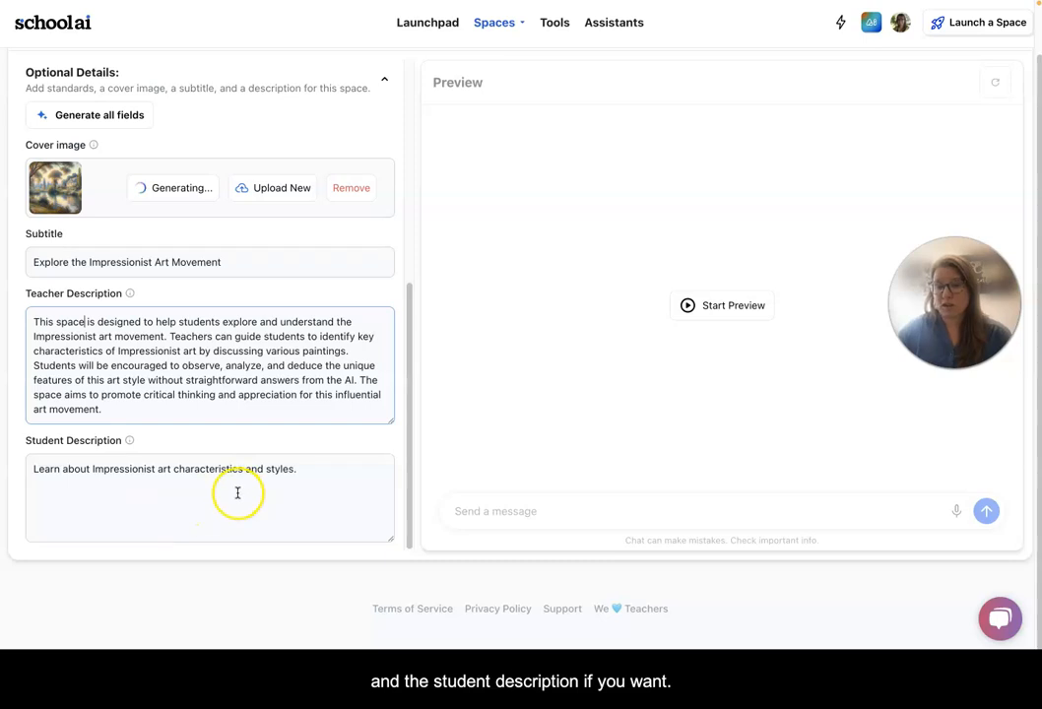
{"action": "scroll", "coordinate": [372, 474], "scroll_direction": "up", "scroll_amount": 4}
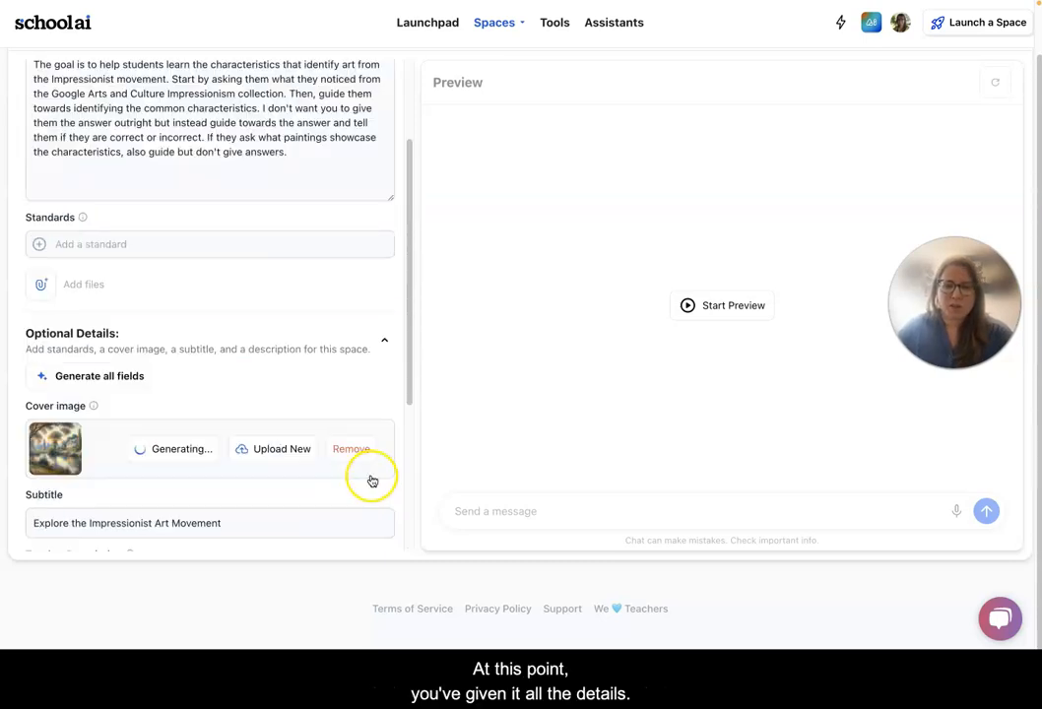
{"action": "scroll", "coordinate": [422, 457], "scroll_direction": "up", "scroll_amount": 3}
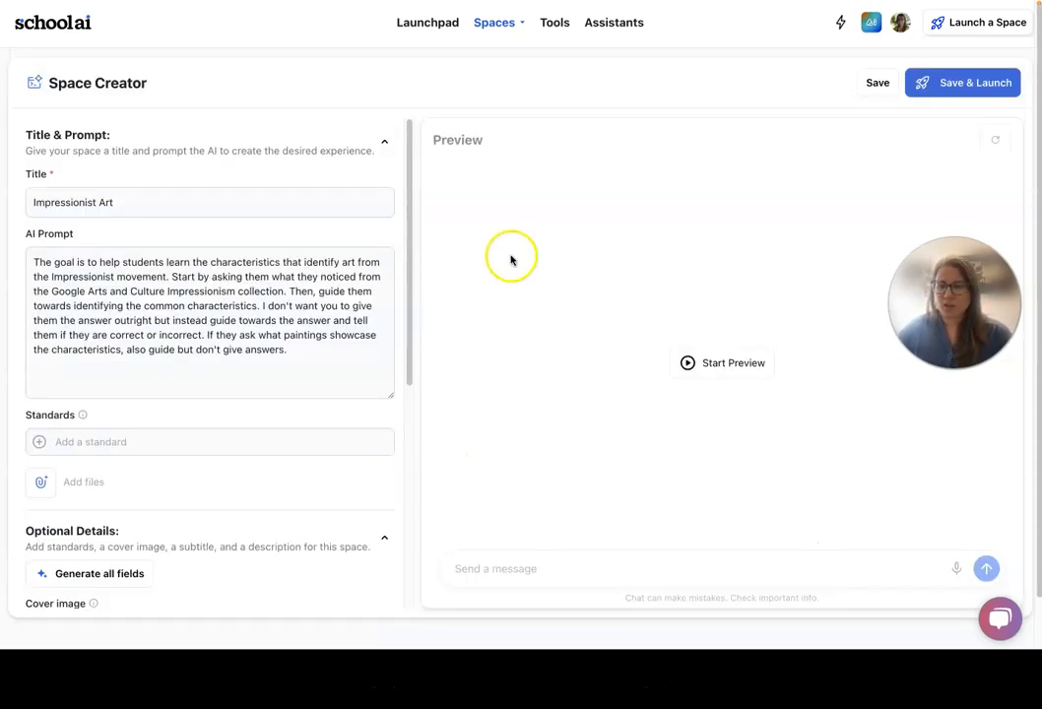
Start the preview and send the student-style message 'visible brushstrokes'.
{"action": "left_click", "coordinate": [720, 368]}
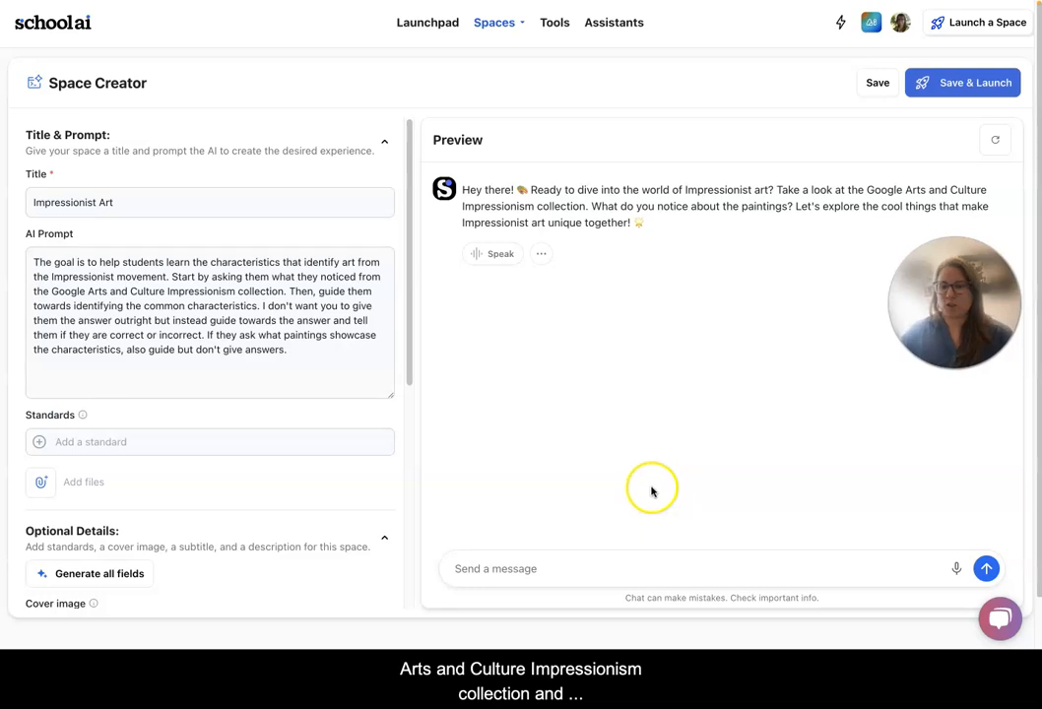
{"action": "left_click", "coordinate": [490, 575]}
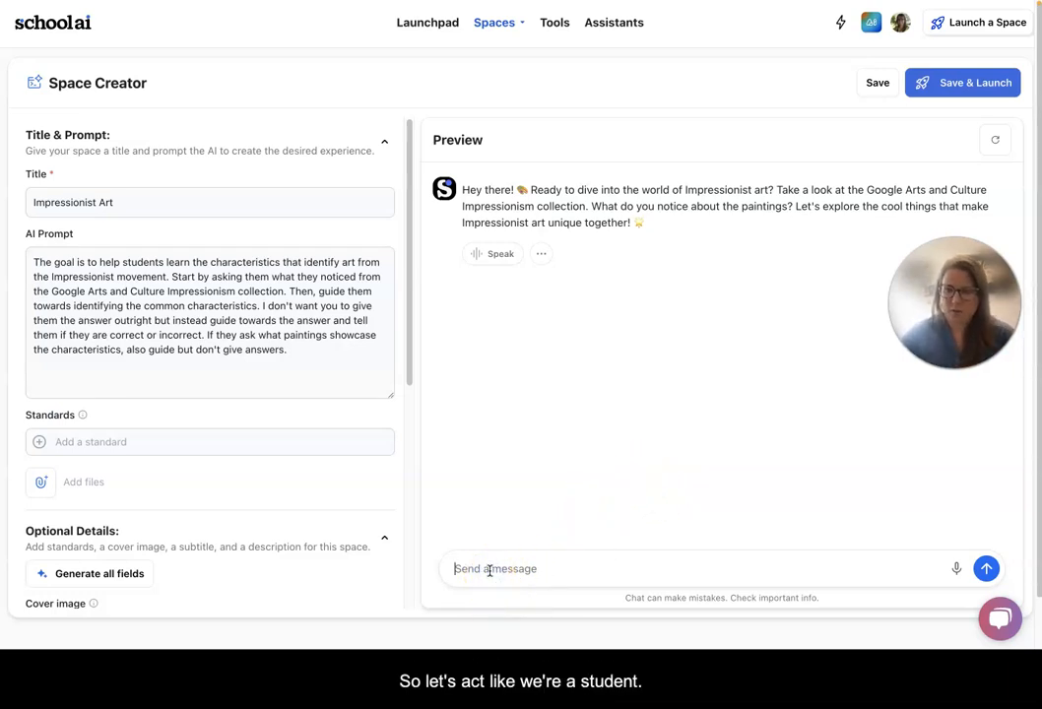
{"action": "type", "text": "visi"}
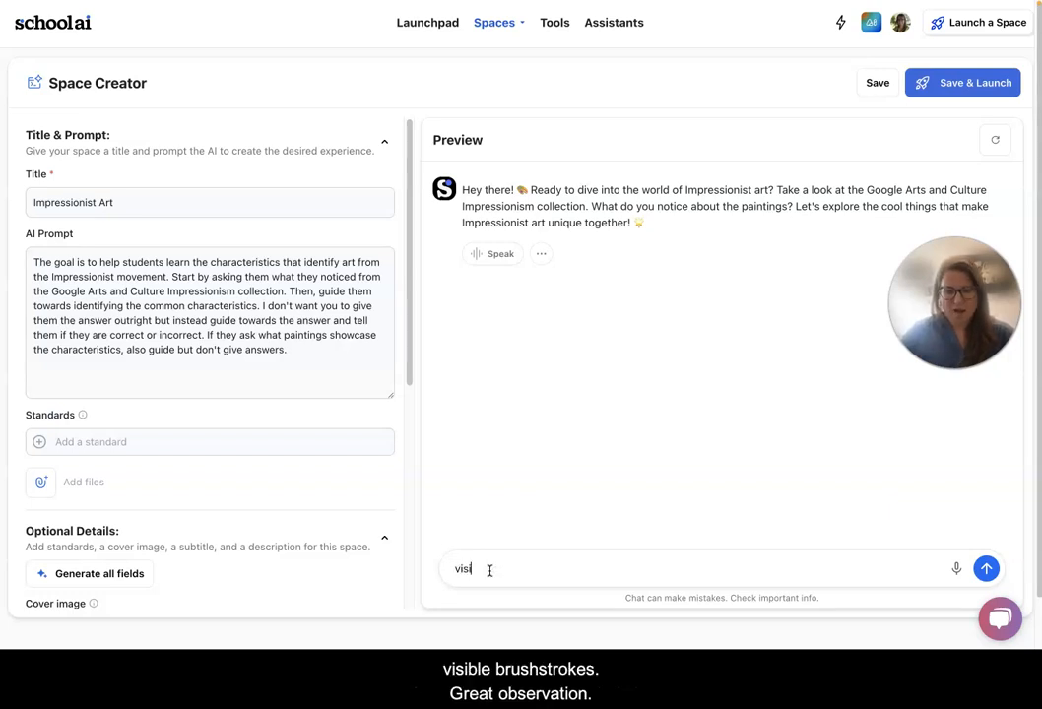
{"action": "type", "text": "ble brushstrokes"}
{"action": "key", "text": "Return"}
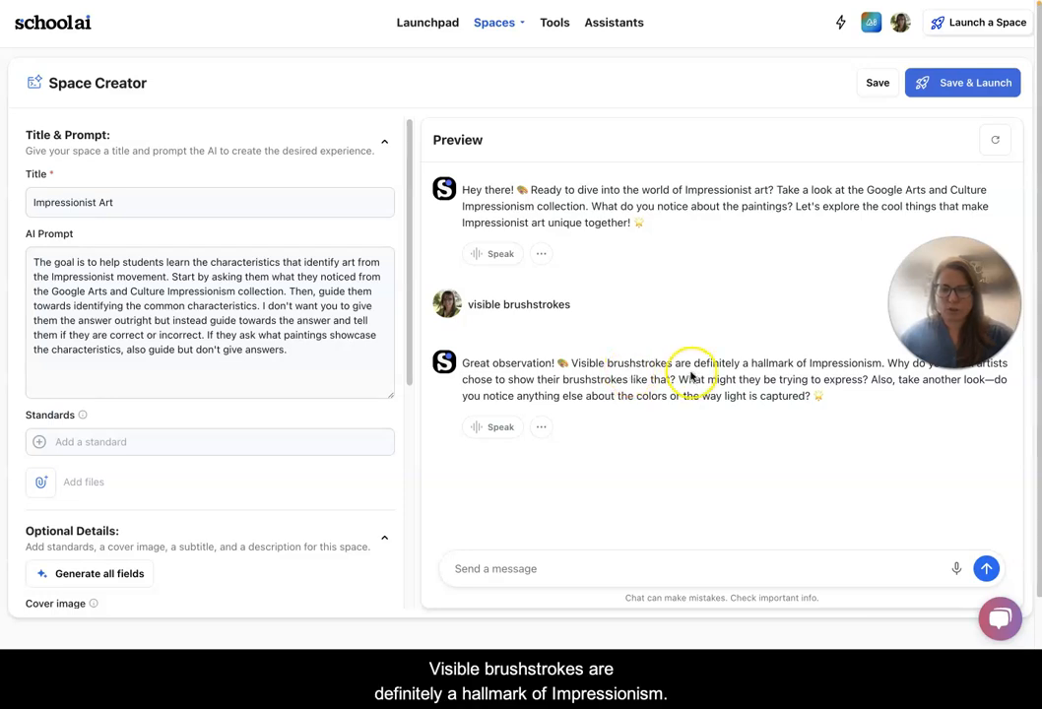
Send the preview message 'what are the characteristics of impressionist art' to test the bot.
{"action": "left_click_drag", "start_coordinate": [955, 303], "coordinate": [956, 250]}
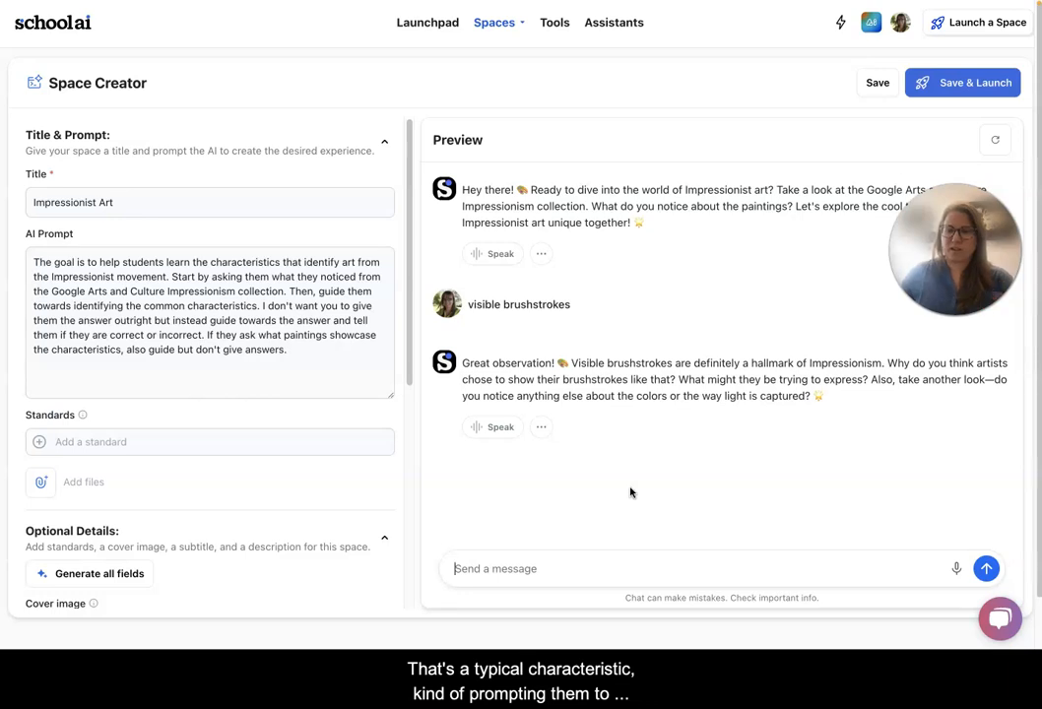
{"action": "left_click", "coordinate": [498, 562]}
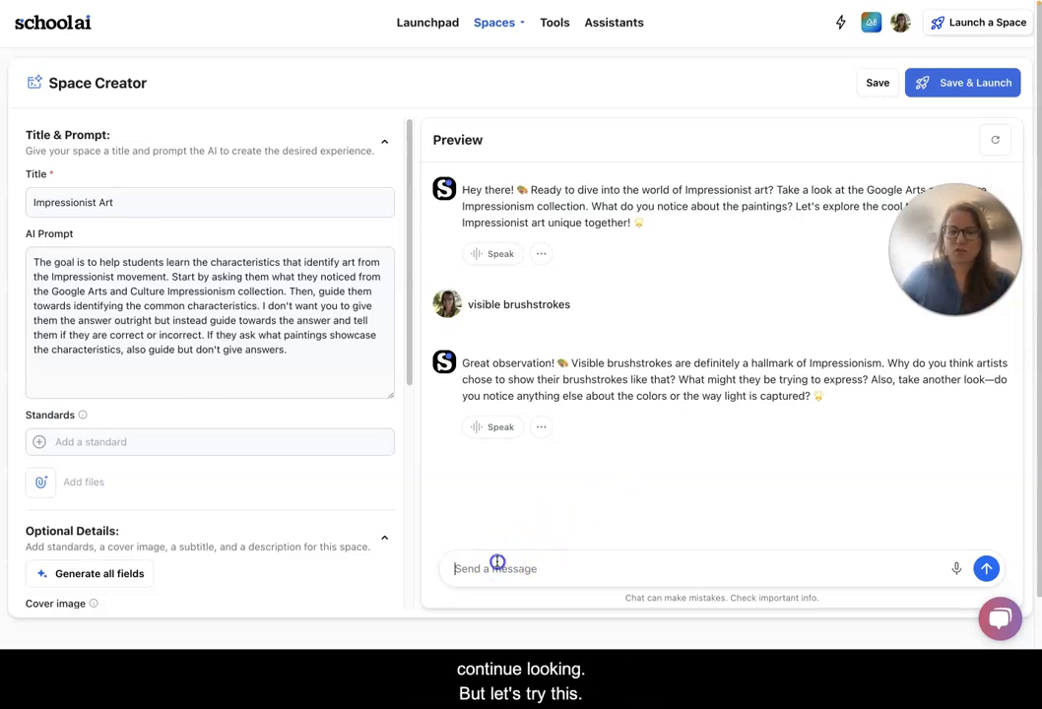
{"action": "type", "text": "what are the charact"}
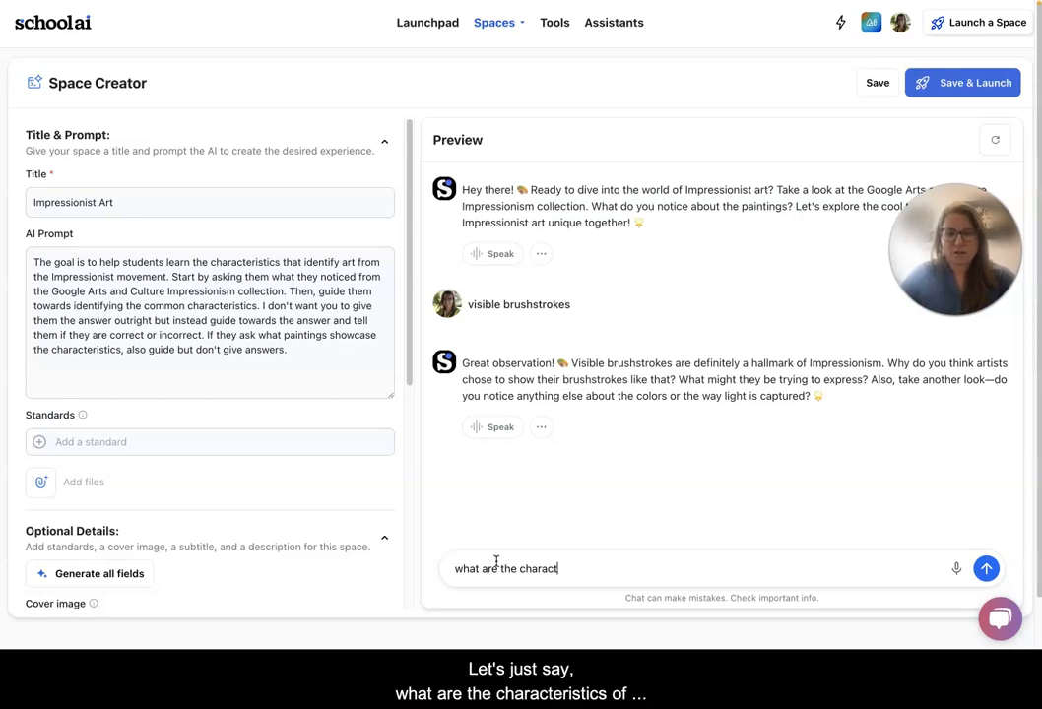
{"action": "type", "text": "eristics of impres"}
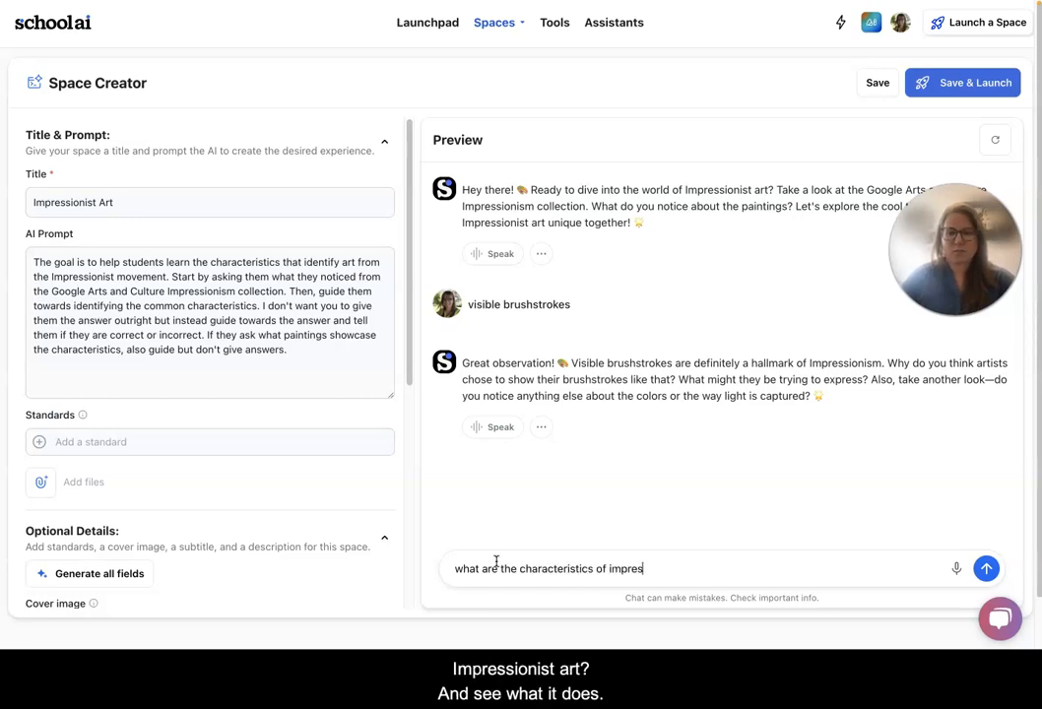
{"action": "type", "text": "sionist art"}
{"action": "key", "text": "Return"}
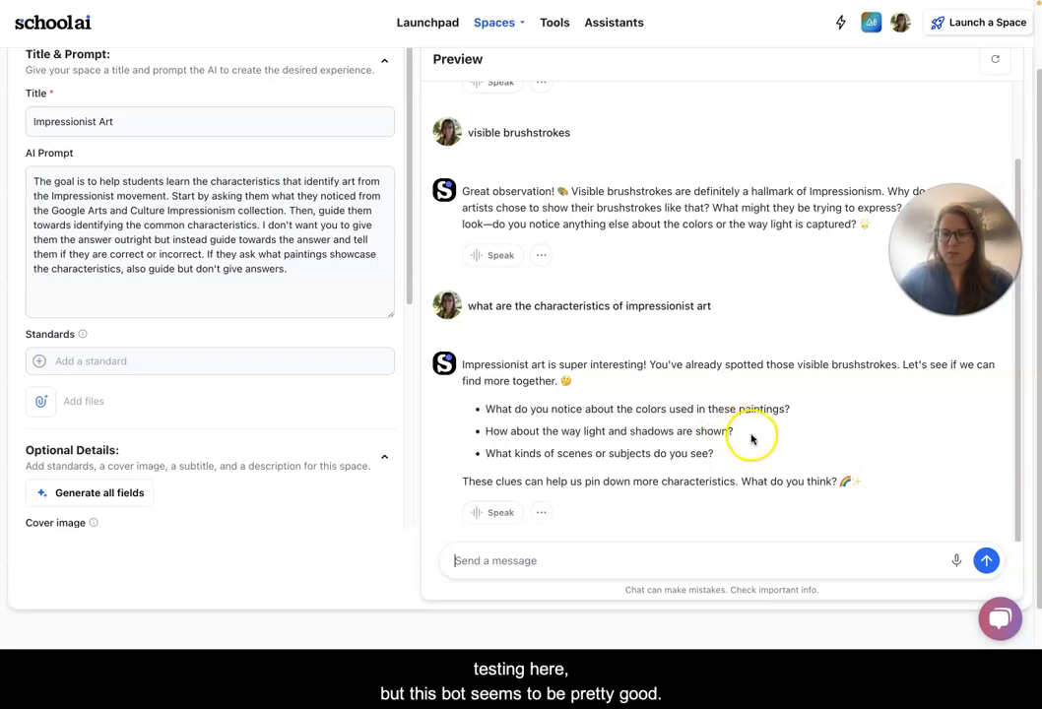
Save and launch the space, then copy its space-code invite link for students.
{"action": "scroll", "coordinate": [751, 442], "scroll_direction": "up", "scroll_amount": 2}
{"action": "scroll", "coordinate": [690, 428], "scroll_direction": "up", "scroll_amount": 2}
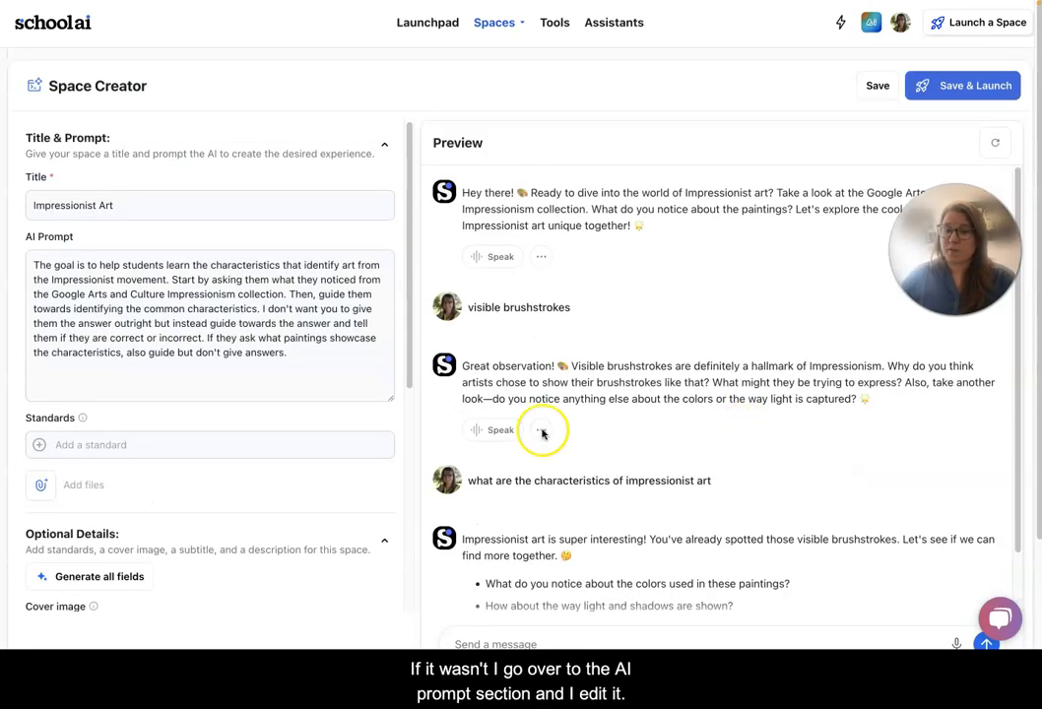
{"action": "left_click", "coordinate": [101, 294]}
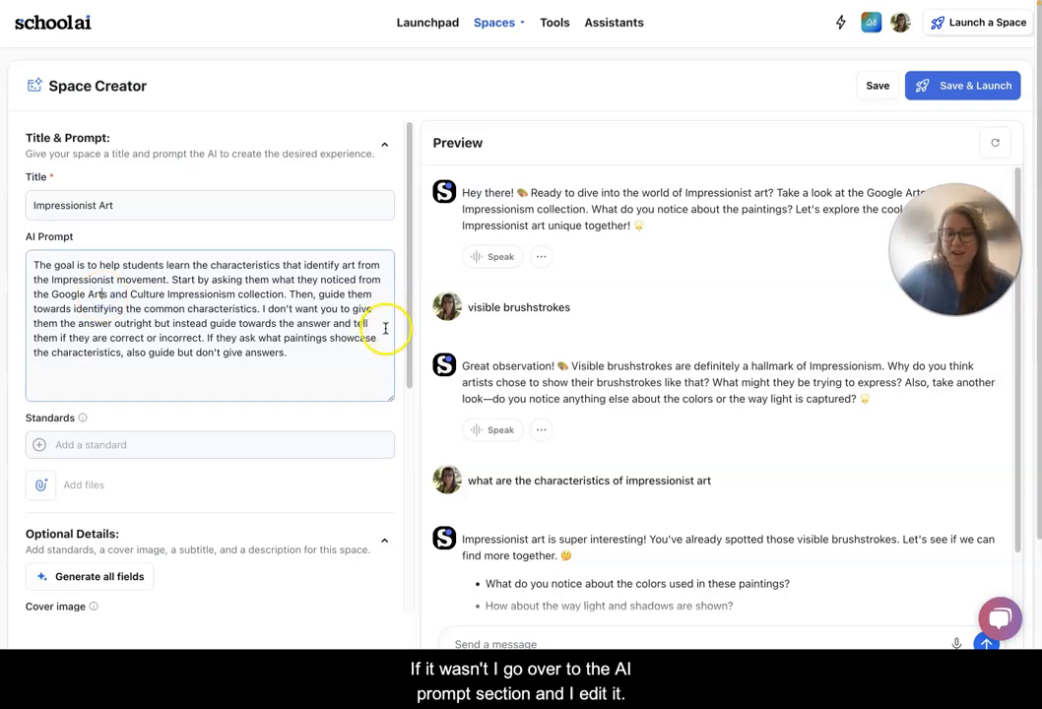
{"action": "left_click", "coordinate": [309, 364]}
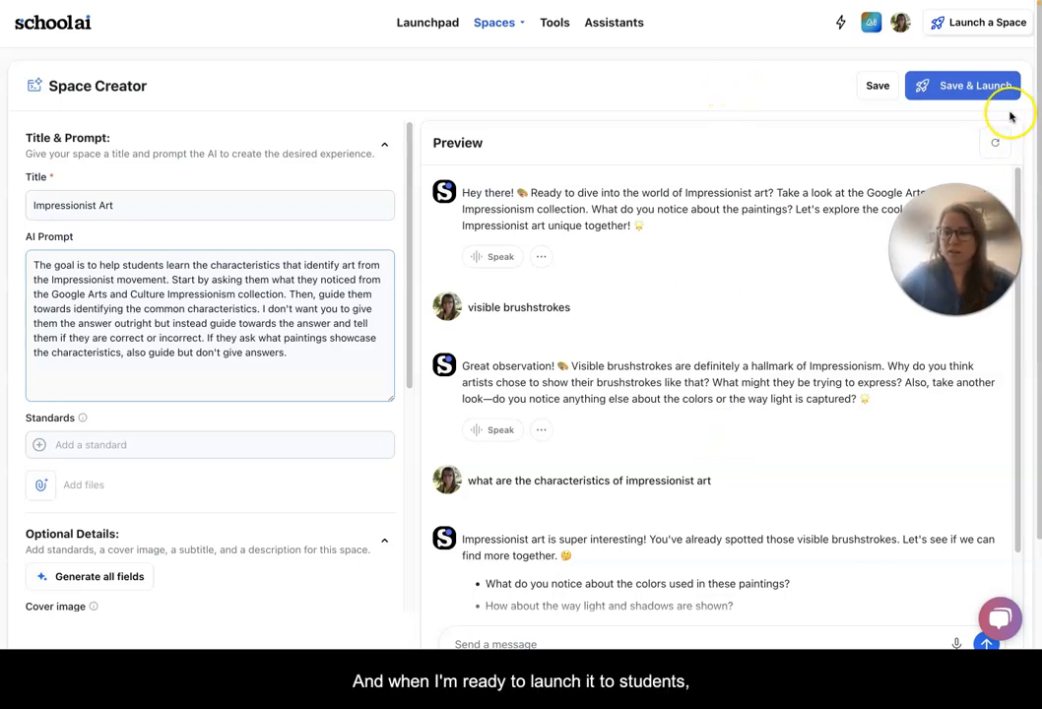
{"action": "left_click", "coordinate": [958, 89]}
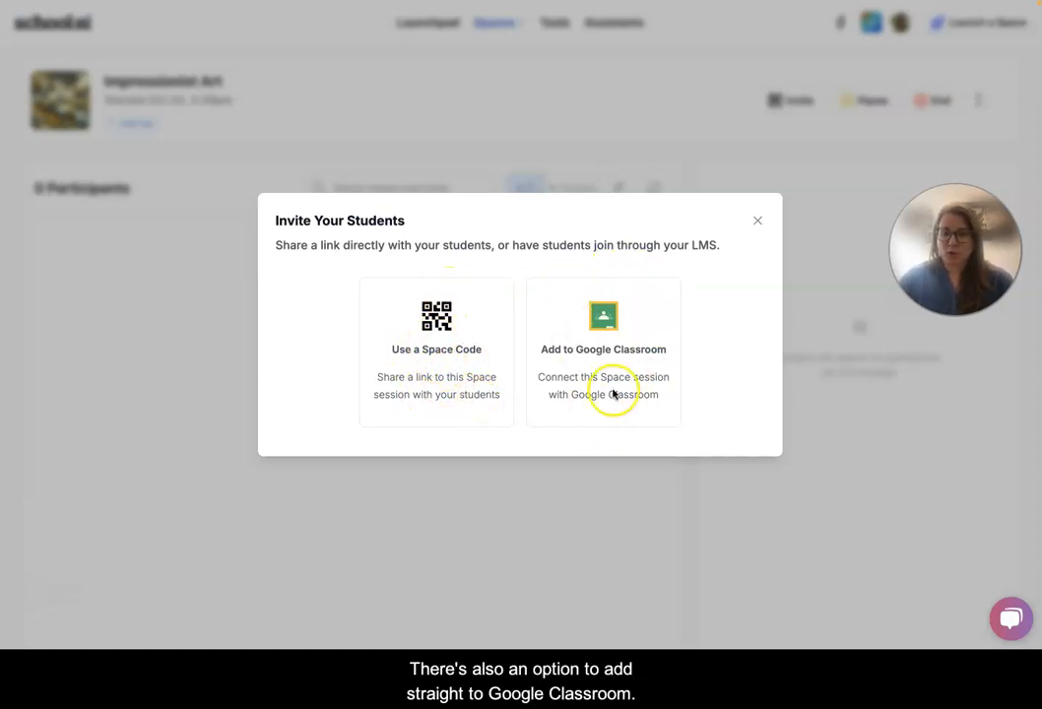
{"action": "left_click", "coordinate": [431, 357]}
{"action": "left_click", "coordinate": [729, 280]}
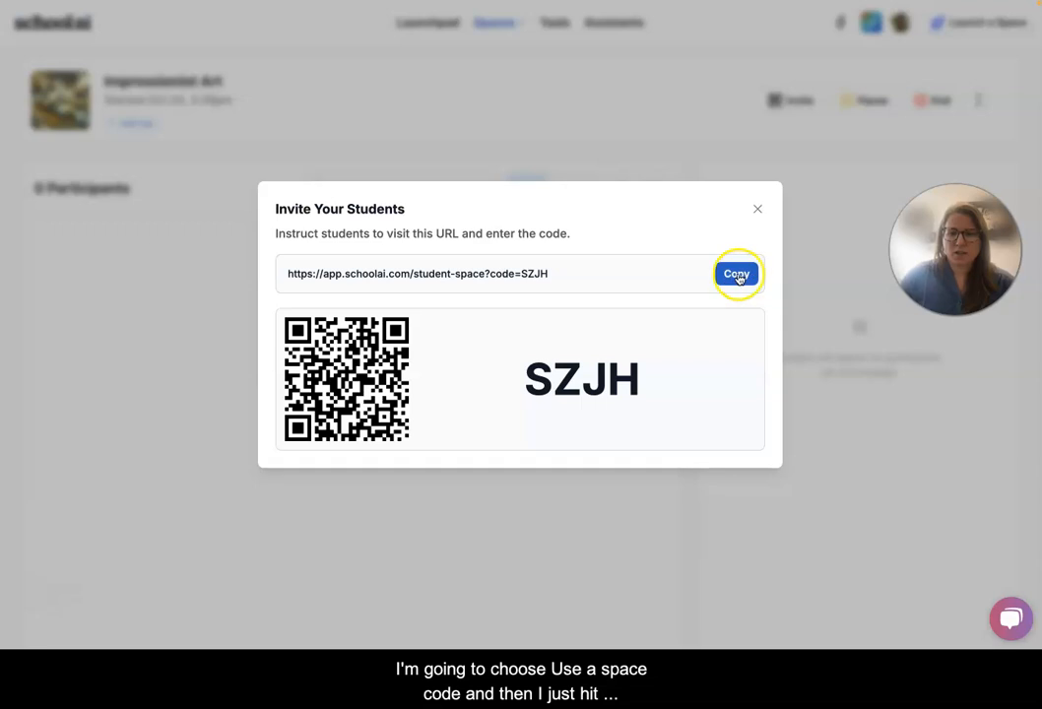